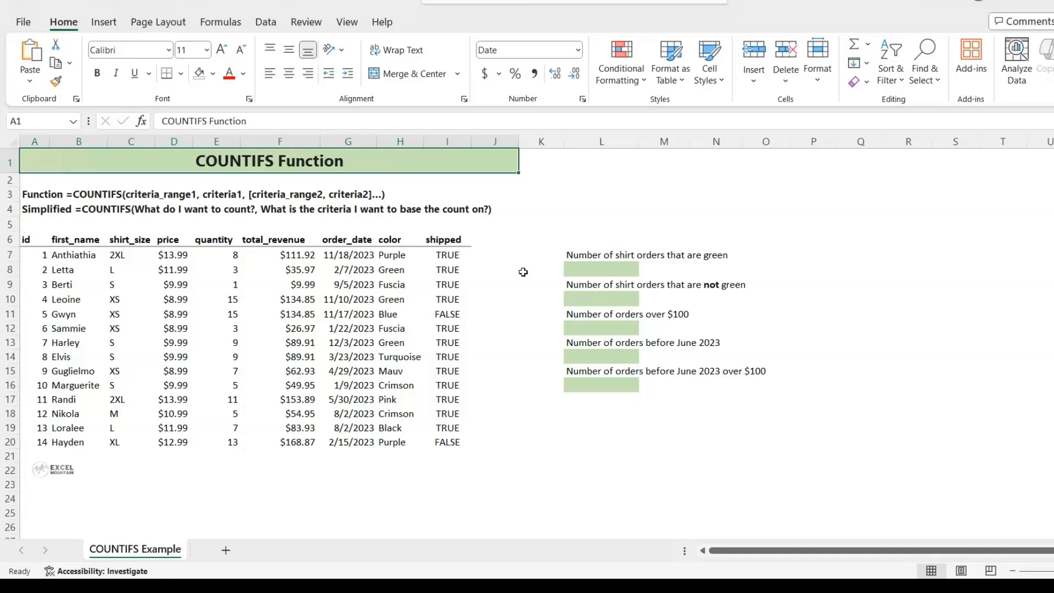
Start a COUNTIFS formula in L8 with the color values $H$7:$H$20 as the absolute criteria range.
{"action": "left_click", "coordinate": [581, 268]}
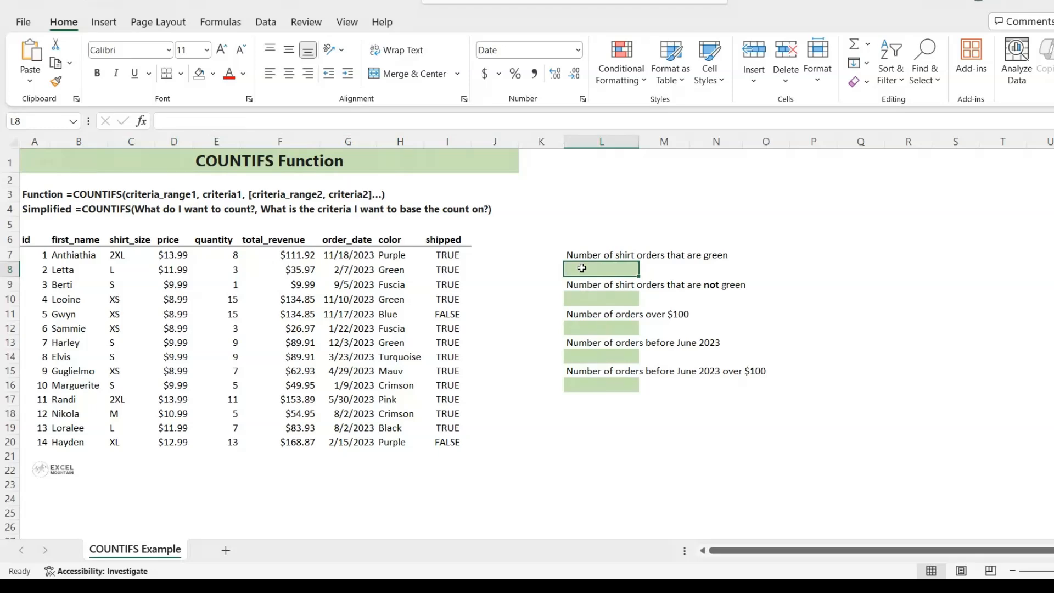
{"action": "type", "text": "=cou"}
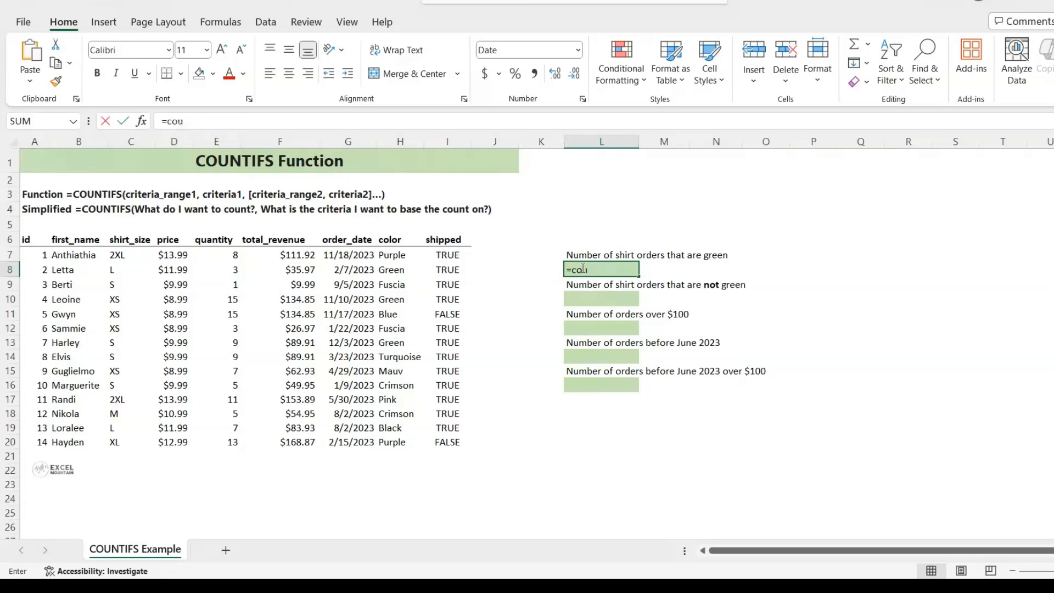
{"action": "key", "text": "Down"}
{"action": "key", "text": "Down"}
{"action": "key", "text": "Down"}
{"action": "key", "text": "Down"}
{"action": "key", "text": "Tab"}
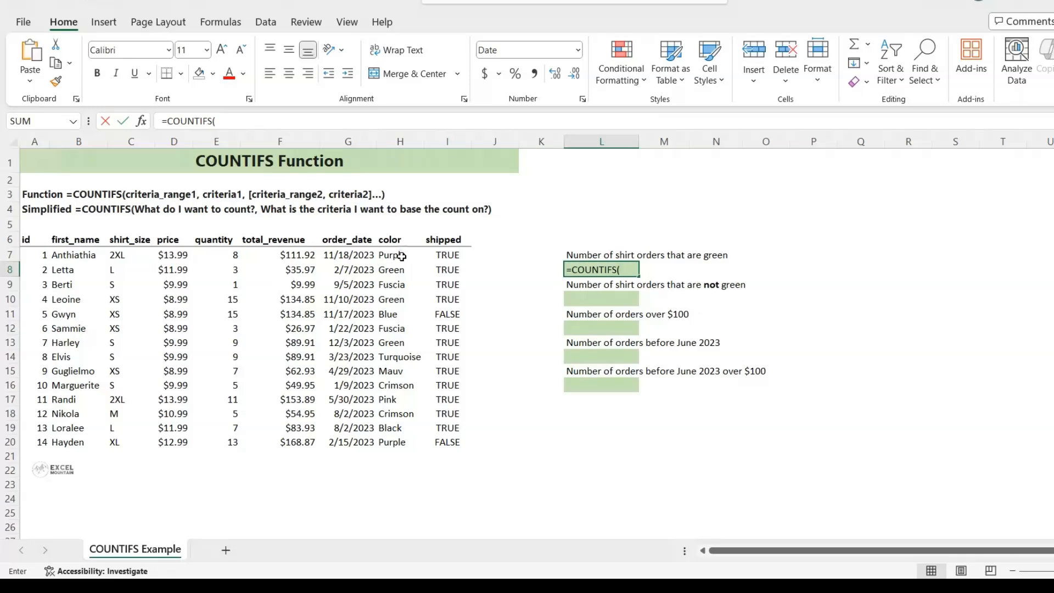
{"action": "left_click_drag", "start_coordinate": [393, 255], "coordinate": [393, 431]}
{"action": "key", "text": "F4"}
{"action": "type", "text": ","}
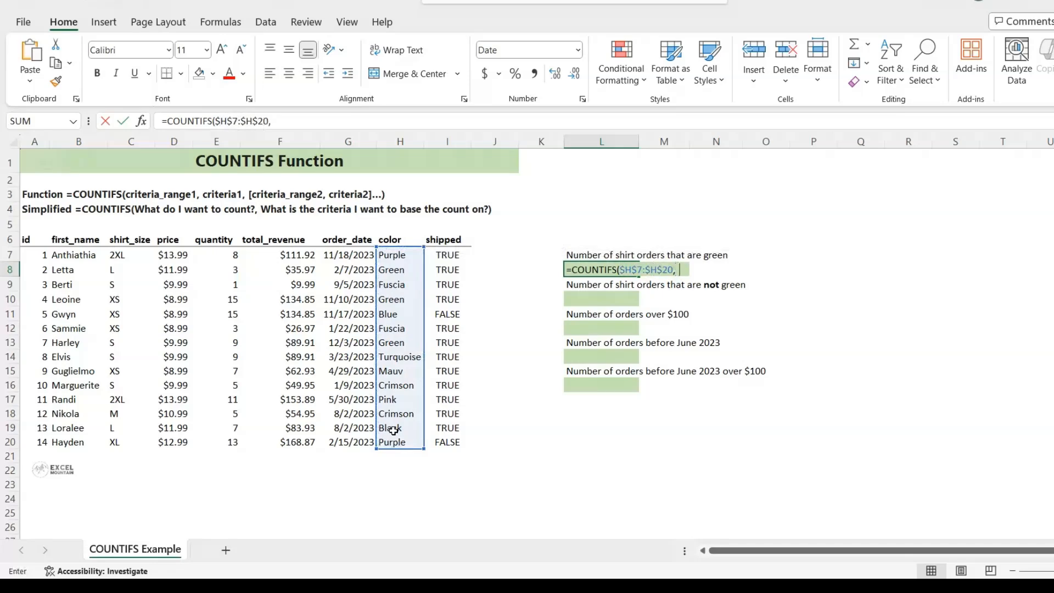
{"action": "type", "text": "\"green"}
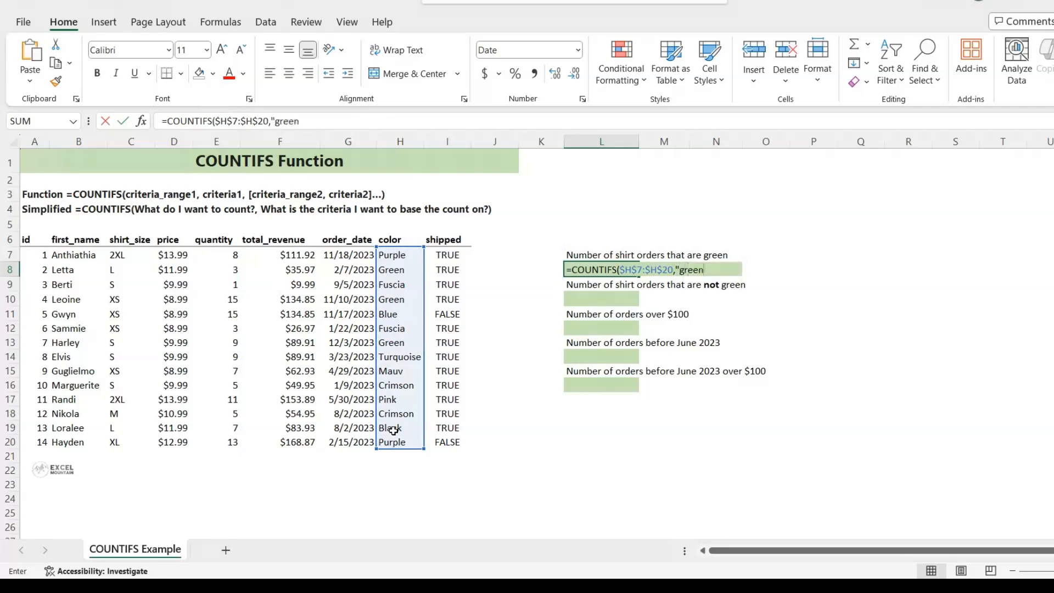
{"action": "type", "text": "\")"}
Complete the L8 formula with the criterion "green" to count the green shirt orders.
{"action": "key", "text": "Return"}
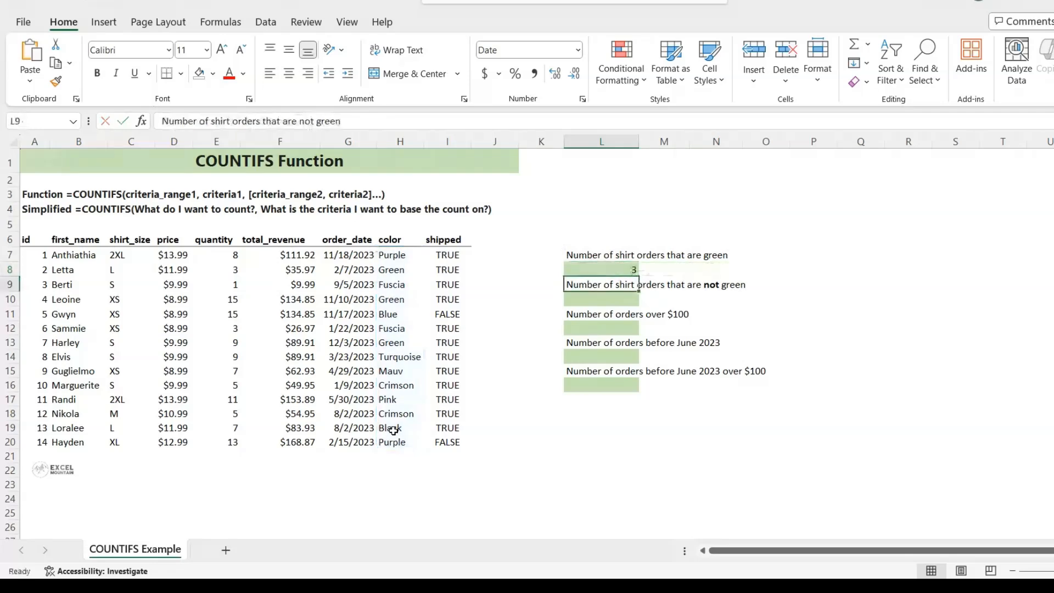
{"action": "key", "text": "Up"}
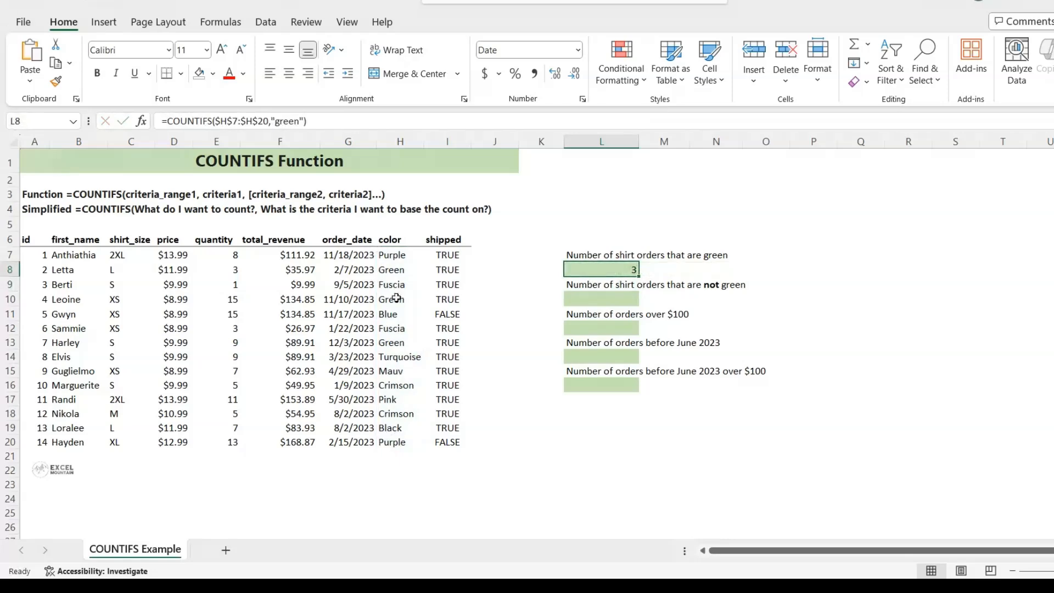
Check the green count by selecting every Green entry in the color column together.
{"action": "left_click", "coordinate": [398, 268]}
{"action": "left_click", "coordinate": [395, 299], "text": "ctrl"}
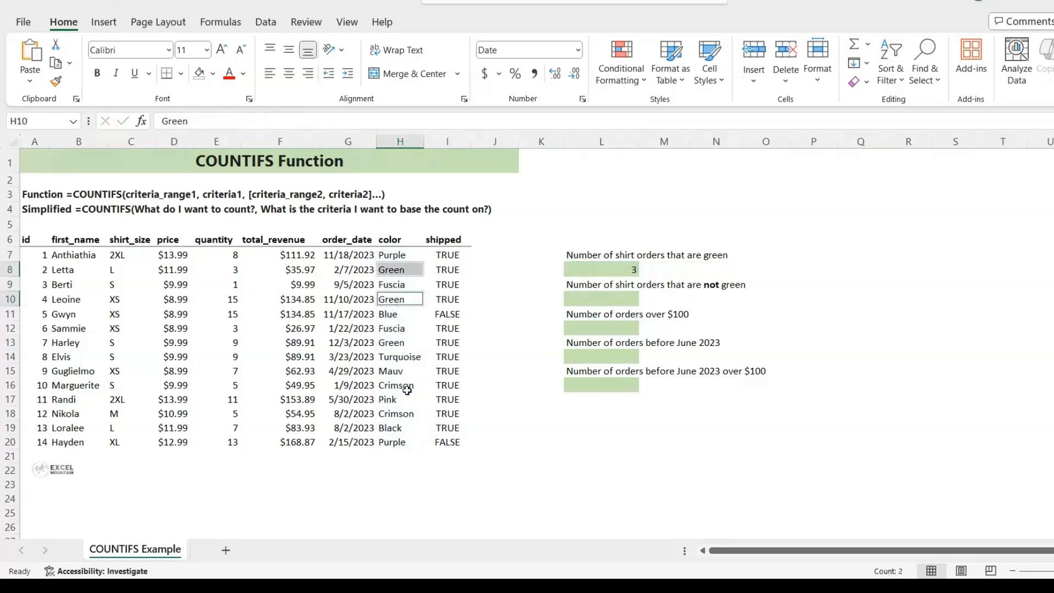
{"action": "left_click", "coordinate": [397, 345], "text": "ctrl"}
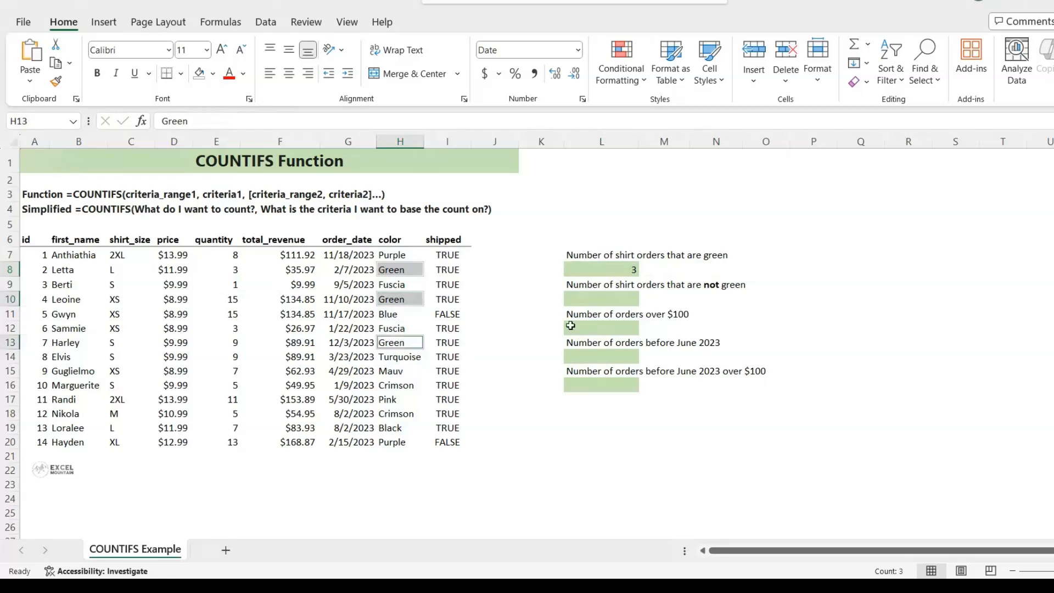
Start a COUNTIFS formula in L10 using the absolute color range $H$7:$H$20.
{"action": "left_click", "coordinate": [609, 299]}
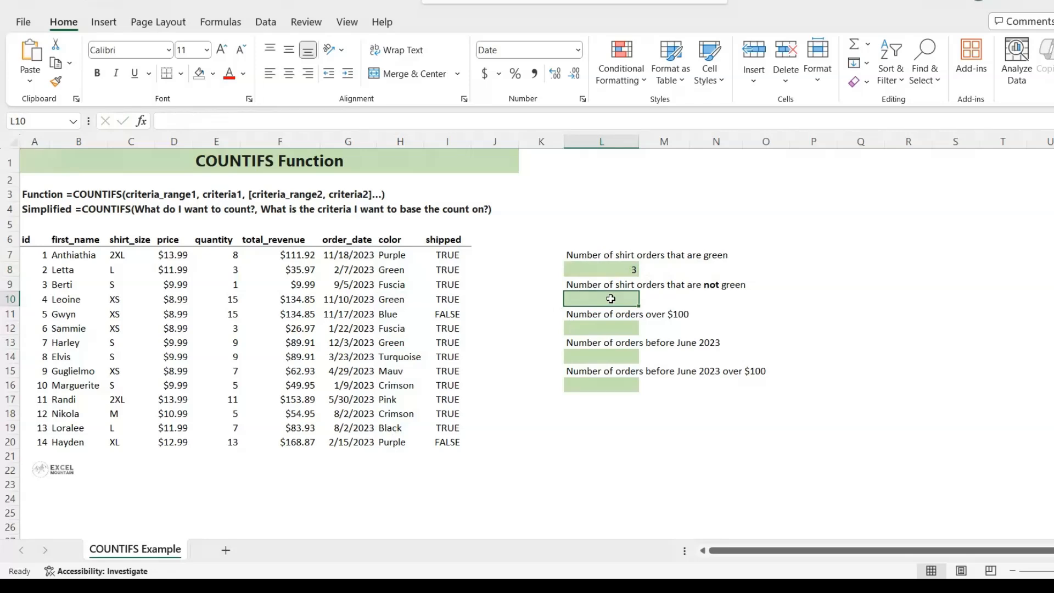
{"action": "type", "text": "=cou"}
{"action": "key", "text": "Tab"}
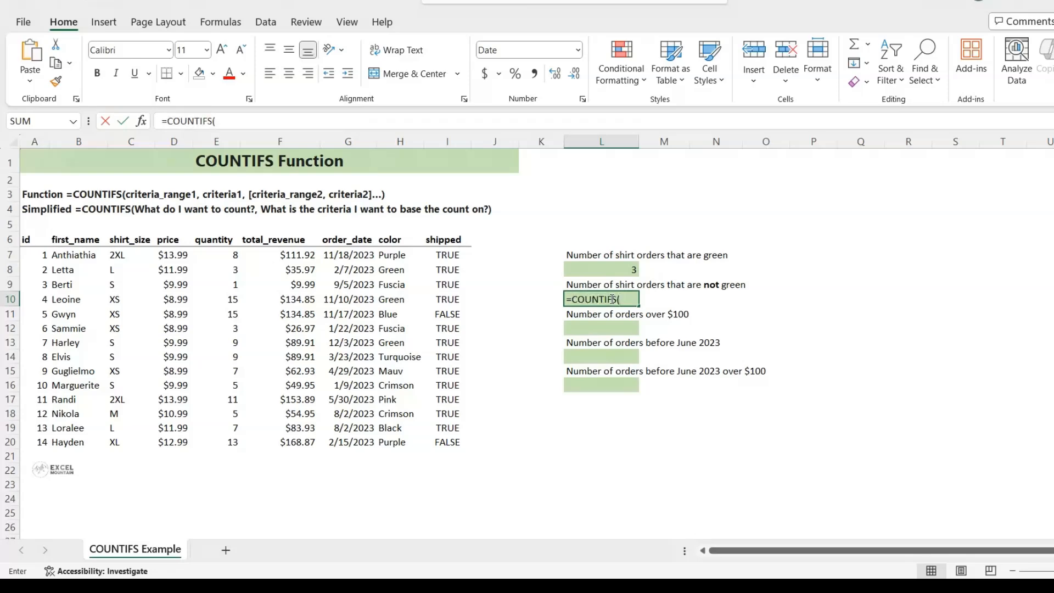
{"action": "left_click_drag", "start_coordinate": [387, 254], "coordinate": [409, 433]}
{"action": "key", "text": "F4"}
{"action": "type", "text": ","}
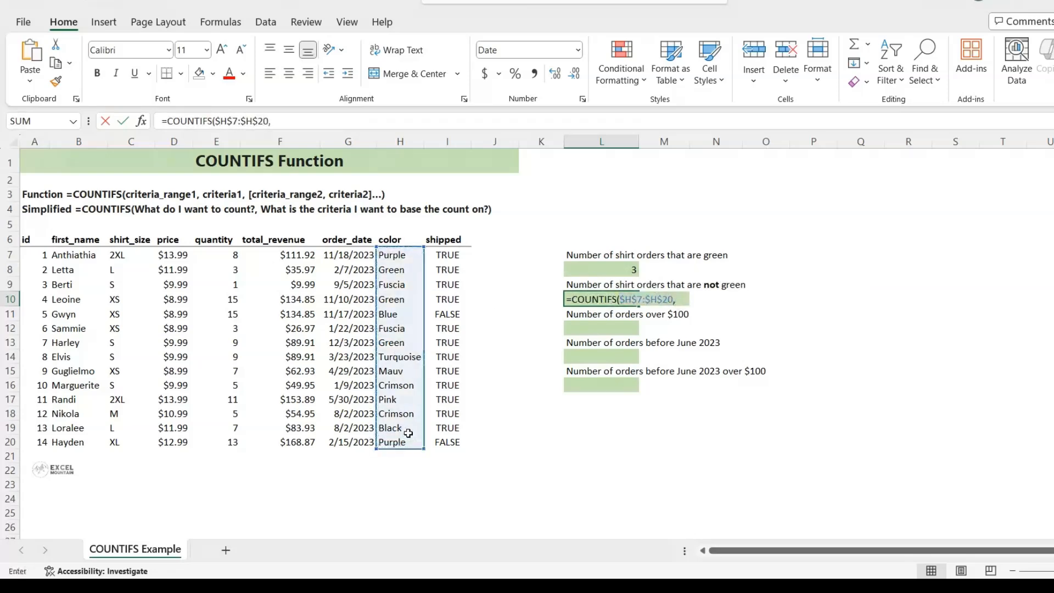
{"action": "type", "text": "\"<>"}
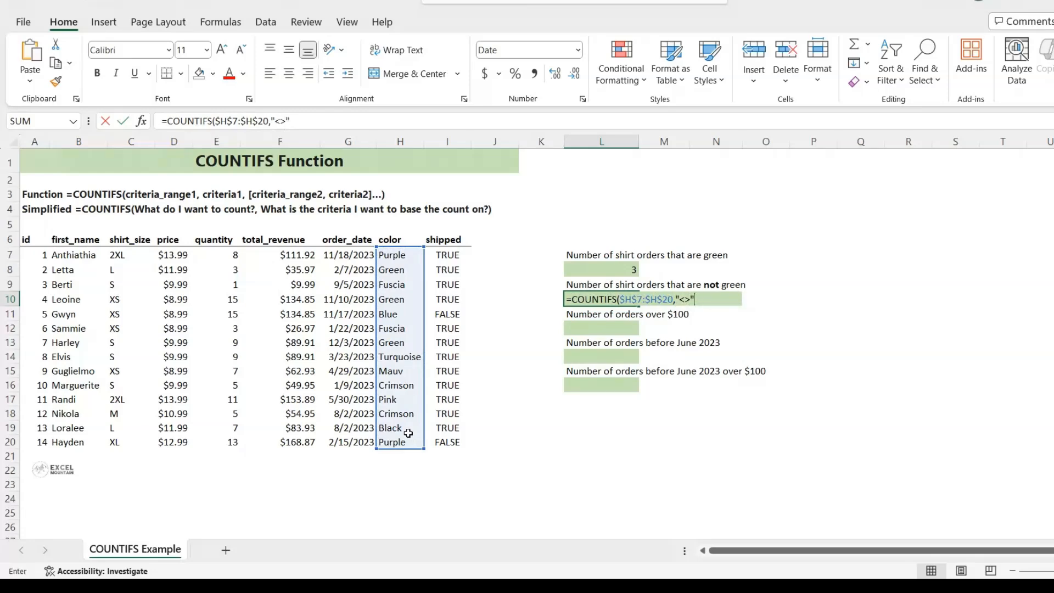
Complete the L10 formula with the criterion "<>"&"green" to count shirt orders that are not green.
{"action": "type", "text": "\"&\"green\""}
{"action": "key", "text": "Return"}
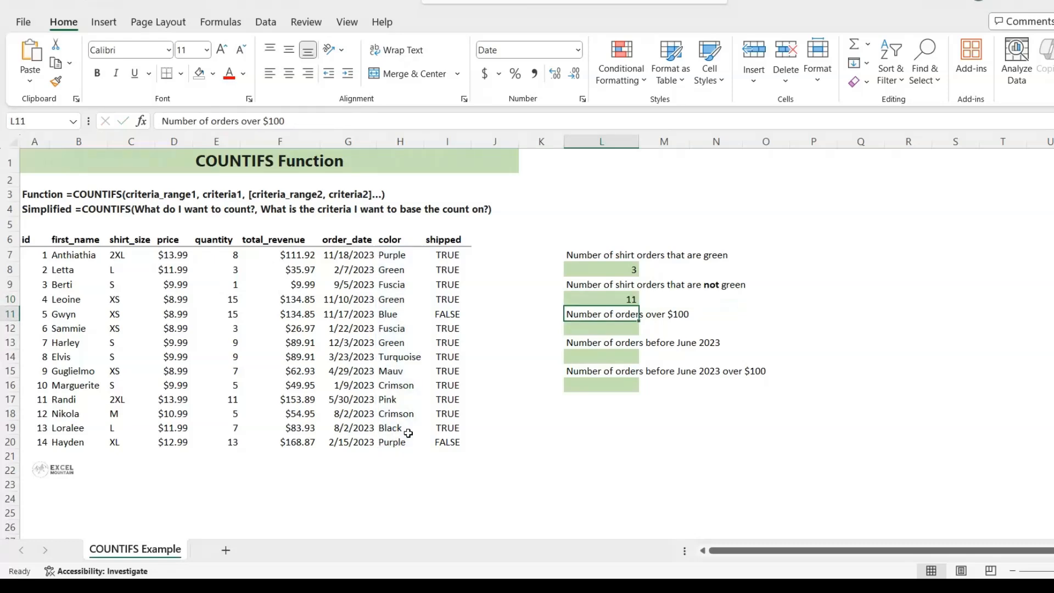
{"action": "key", "text": "Up"}
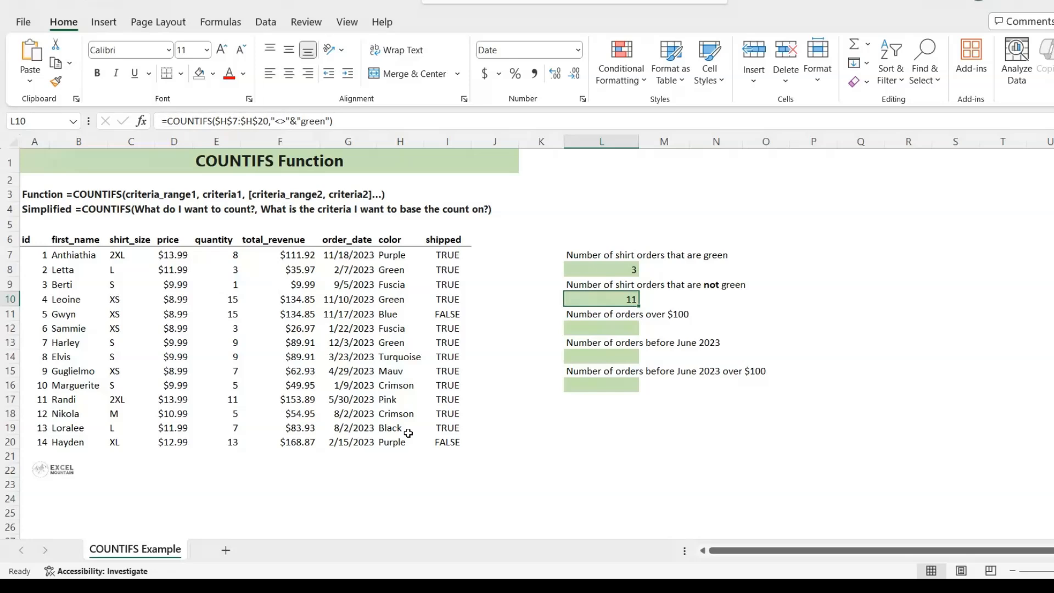
Start a COUNTIFS formula in L12 with the total_revenue values $F$7:$F$20 as the absolute criteria range.
{"action": "key", "text": "Down"}
{"action": "key", "text": "Down"}
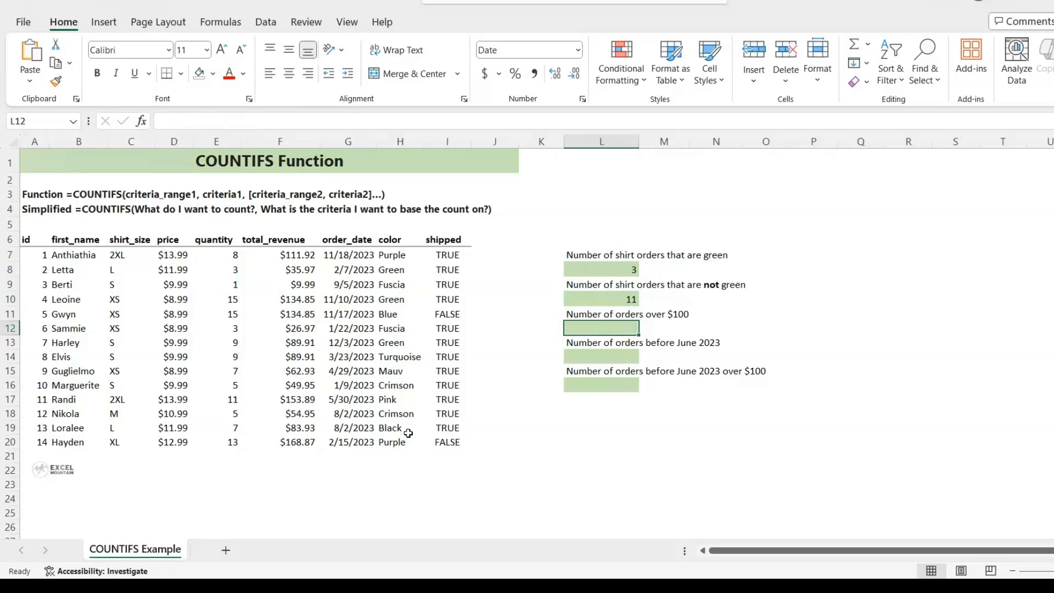
{"action": "type", "text": "=cou"}
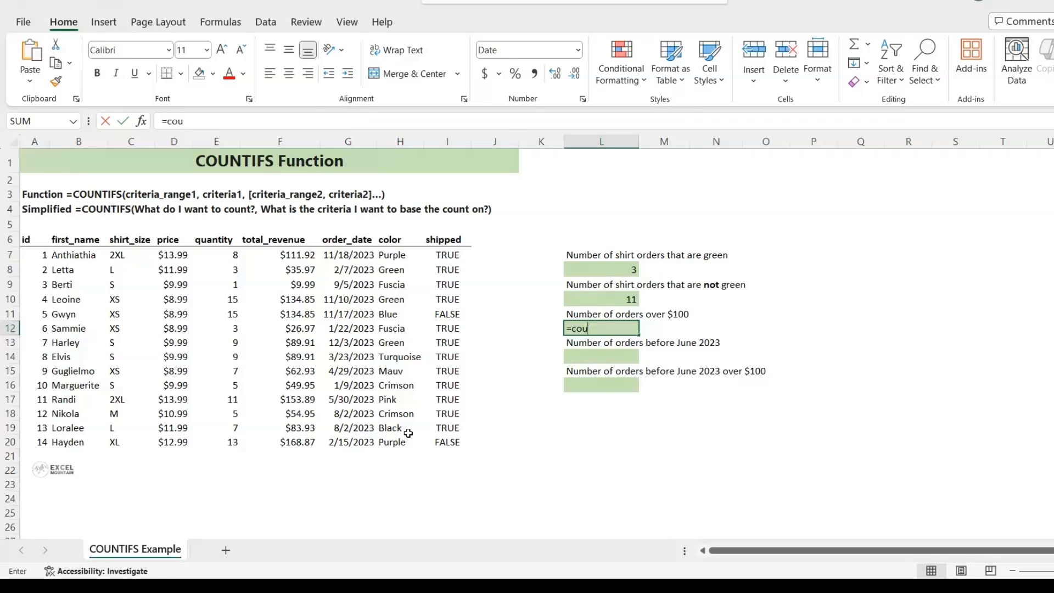
{"action": "key", "text": "Tab"}
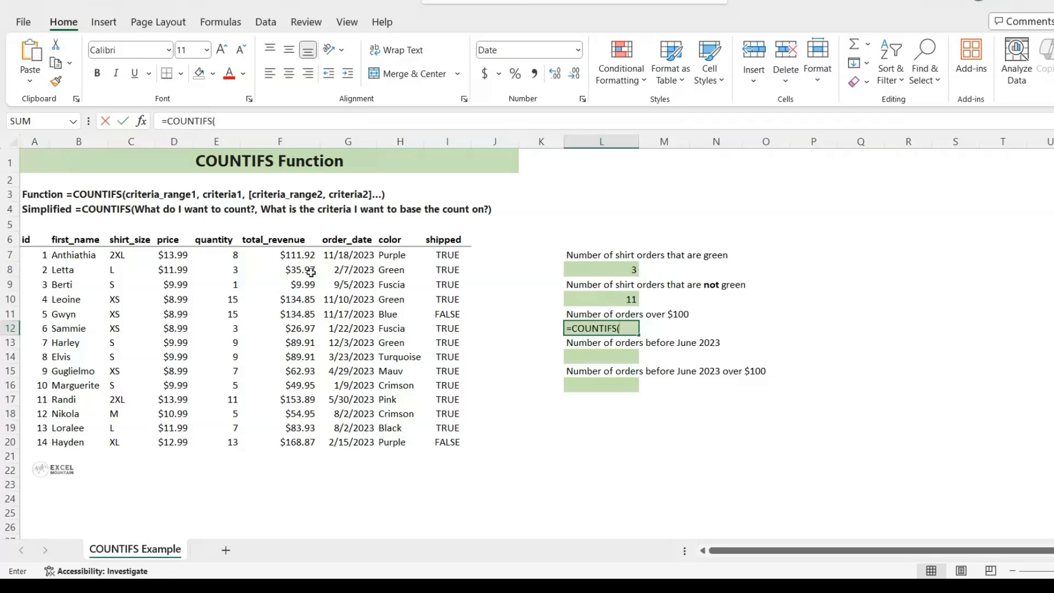
{"action": "left_click_drag", "start_coordinate": [293, 254], "coordinate": [291, 437]}
{"action": "key", "text": "F4"}
{"action": "type", "text": ","}
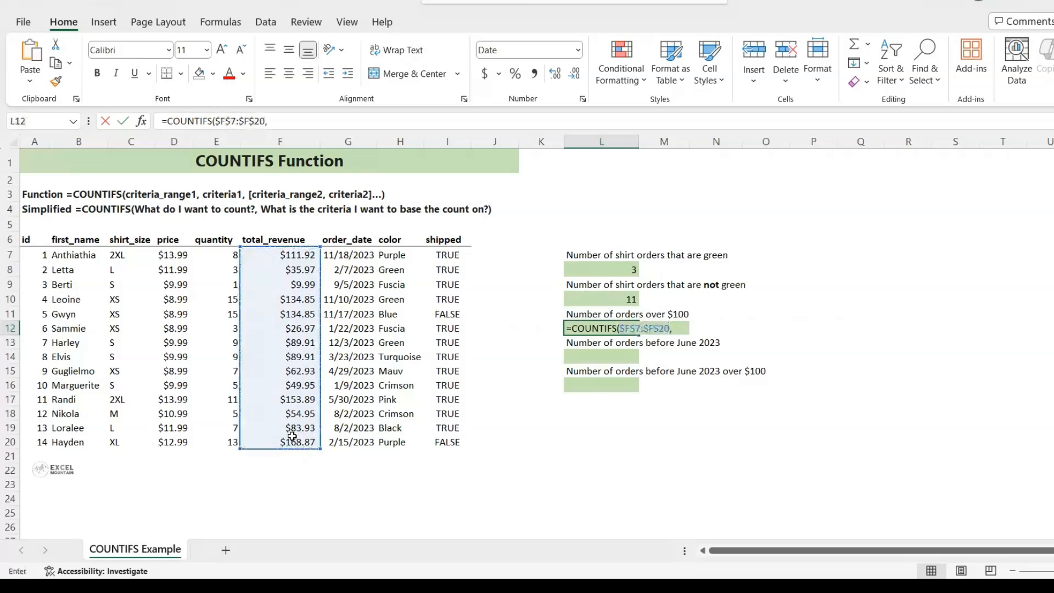
{"action": "type", "text": "\">\"&"}
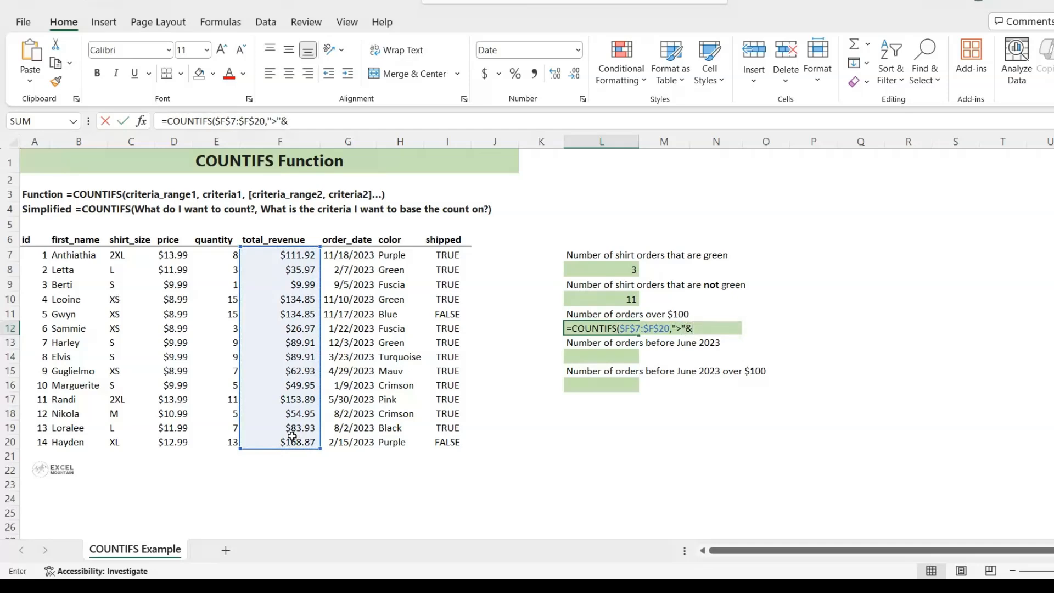
{"action": "type", "text": "\"100\")"}
Complete the L12 formula with the criterion ">"&"100" to count orders over $100.
{"action": "key", "text": "Return"}
{"action": "key", "text": "Up"}
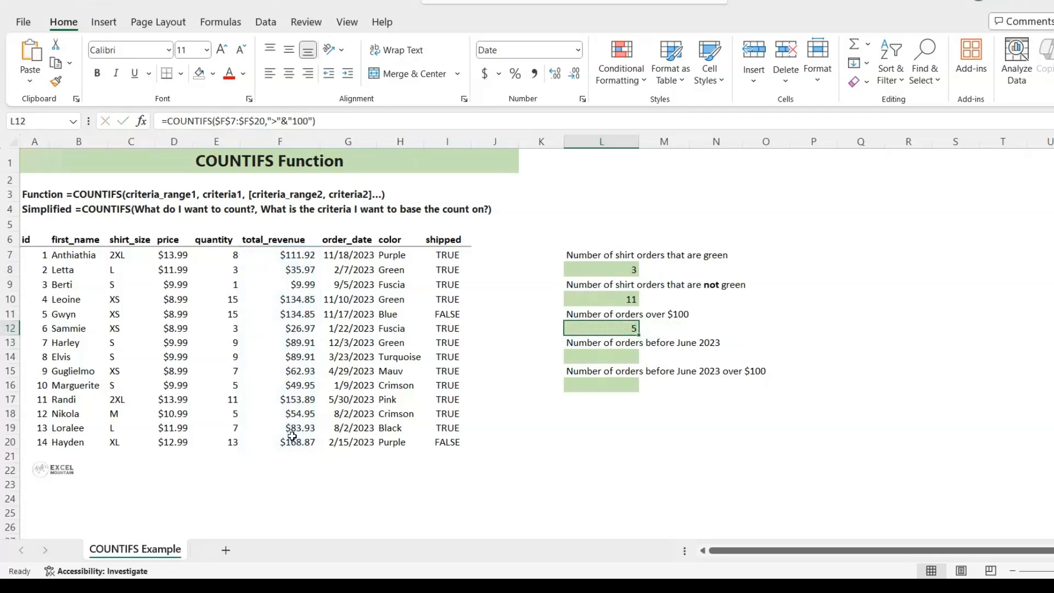
Check the over-$100 count by selecting all total_revenue cells above $100 together.
{"action": "left_click", "coordinate": [293, 256]}
{"action": "left_click", "coordinate": [294, 299], "text": "ctrl"}
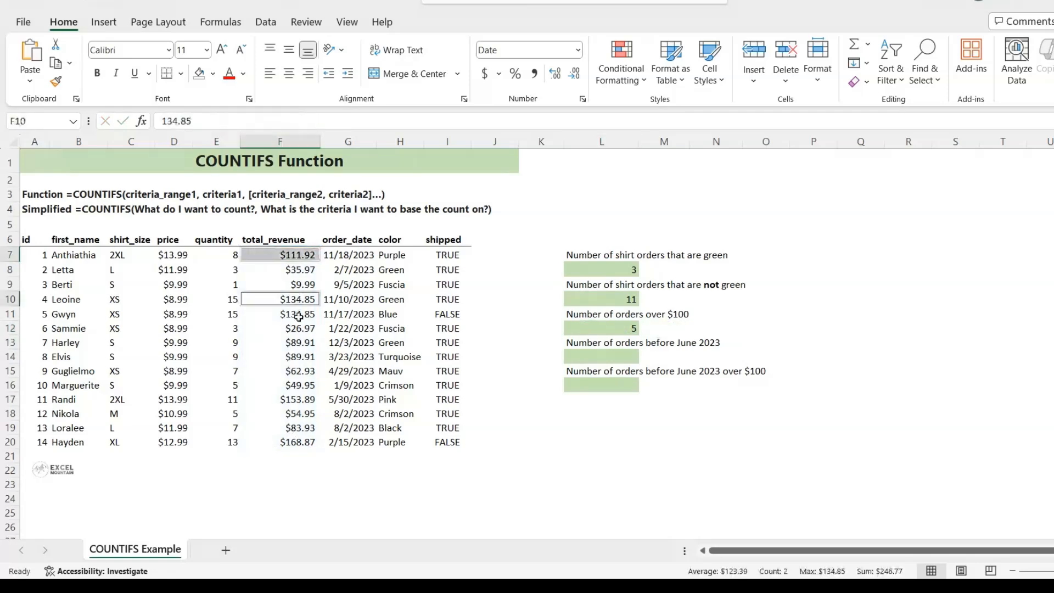
{"action": "left_click", "coordinate": [298, 315], "text": "ctrl"}
{"action": "left_click", "coordinate": [292, 399], "text": "ctrl"}
{"action": "left_click", "coordinate": [301, 442], "text": "ctrl"}
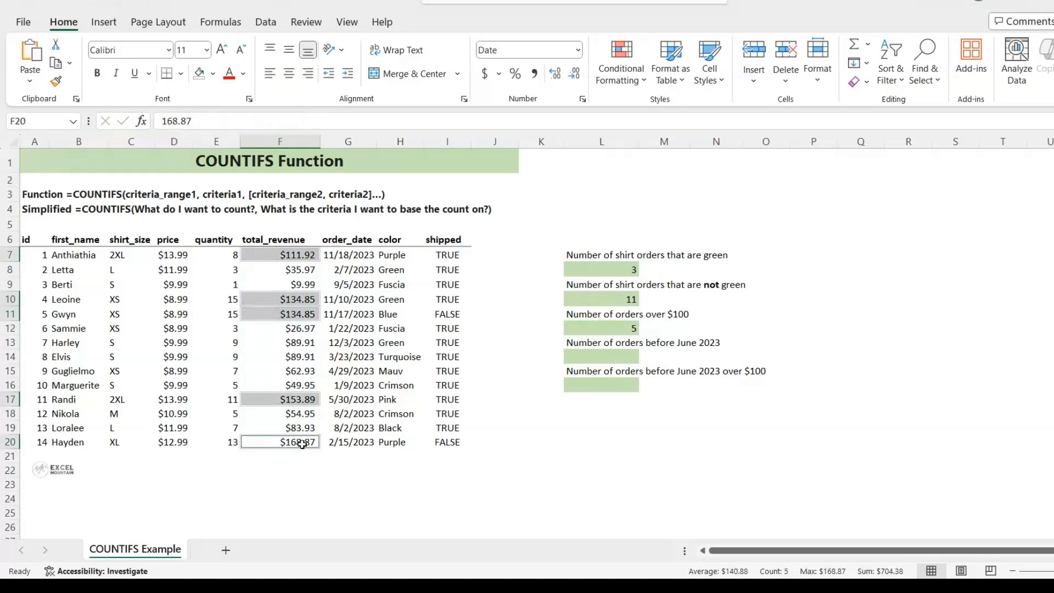
Start a COUNTIFS formula in L14 with the order_date values $G$7:$G$20 as the absolute criteria range.
{"action": "left_click", "coordinate": [612, 356]}
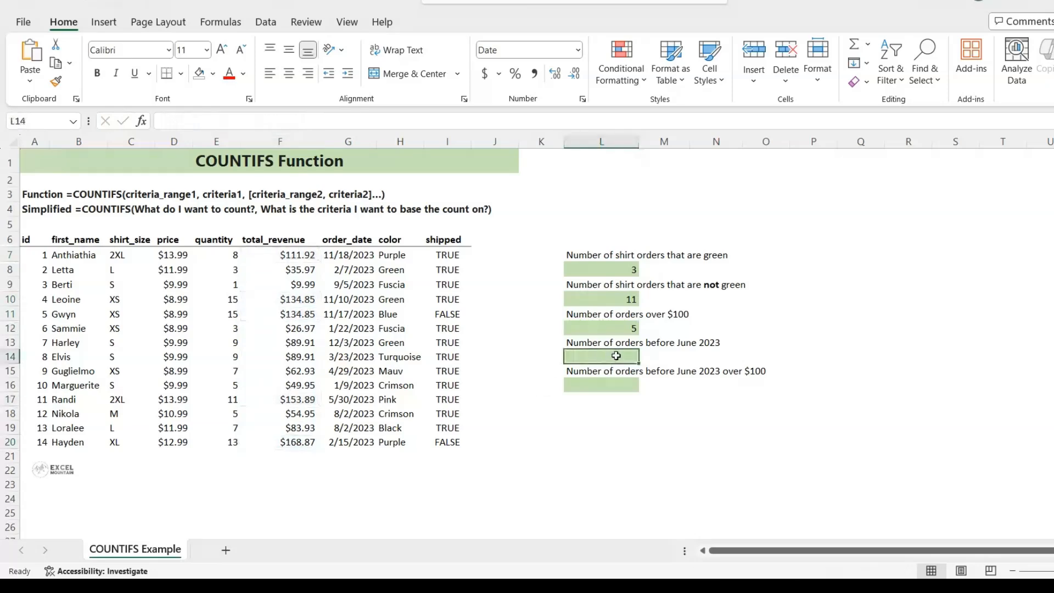
{"action": "type", "text": "=coun"}
{"action": "key", "text": "Tab"}
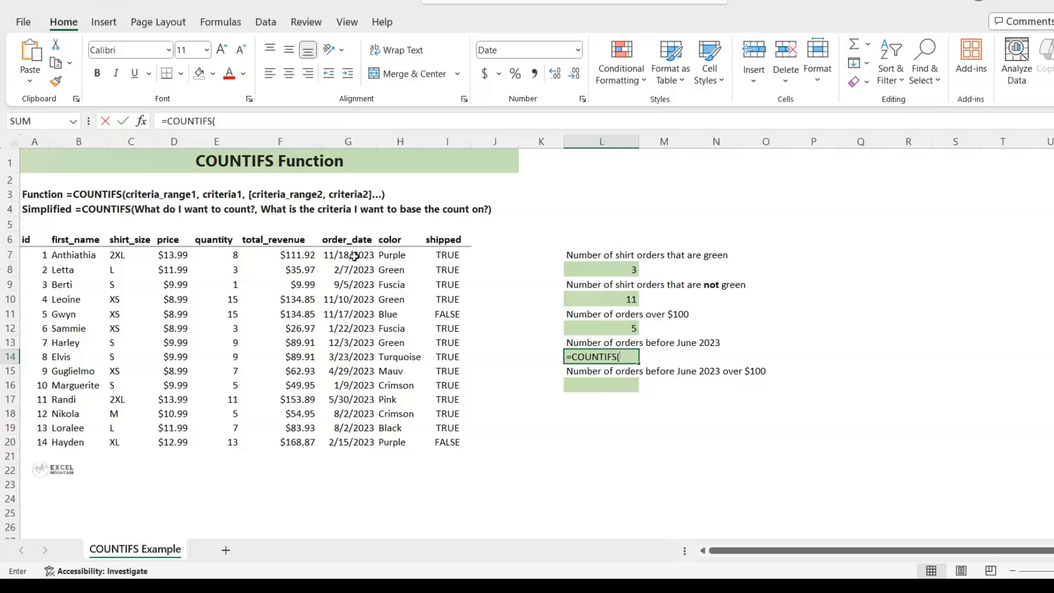
{"action": "left_click_drag", "start_coordinate": [354, 256], "coordinate": [360, 437]}
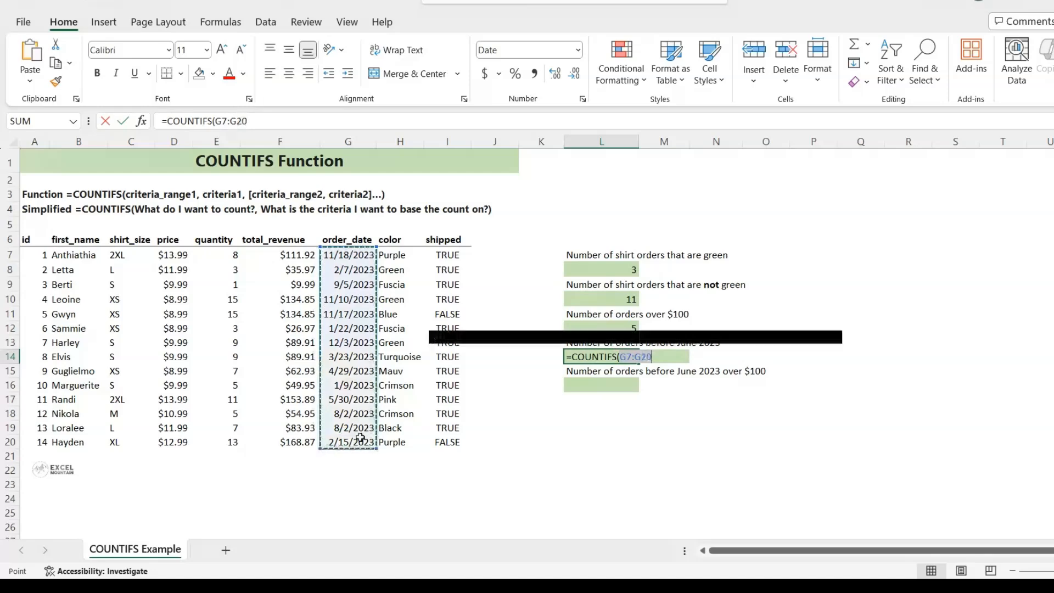
{"action": "key", "text": "F4"}
{"action": "type", "text": ","}
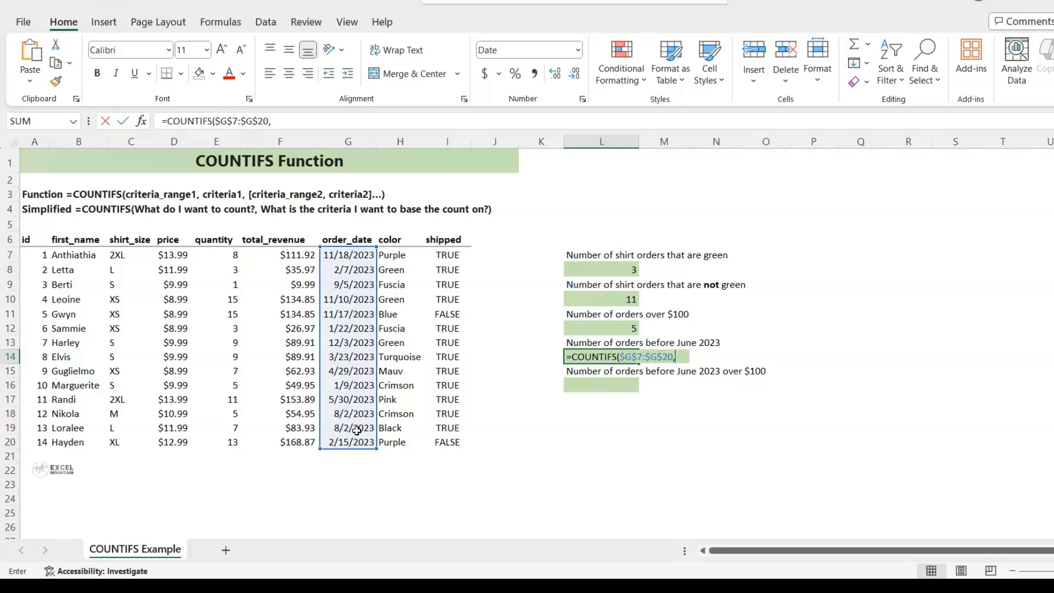
{"action": "type", "text": "\"<\""}
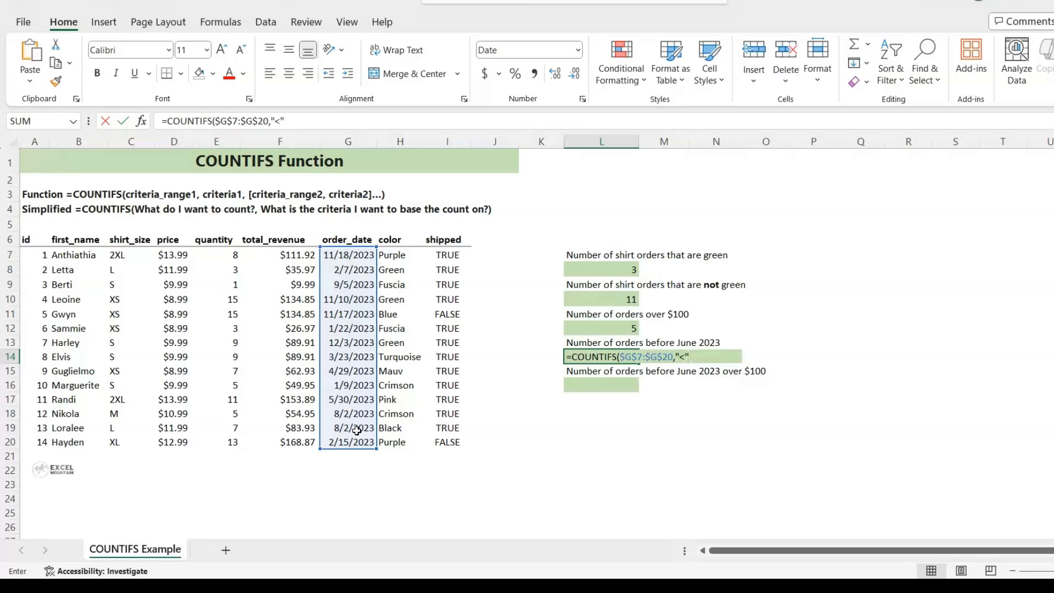
{"action": "type", "text": "&\"06/01/2023"}
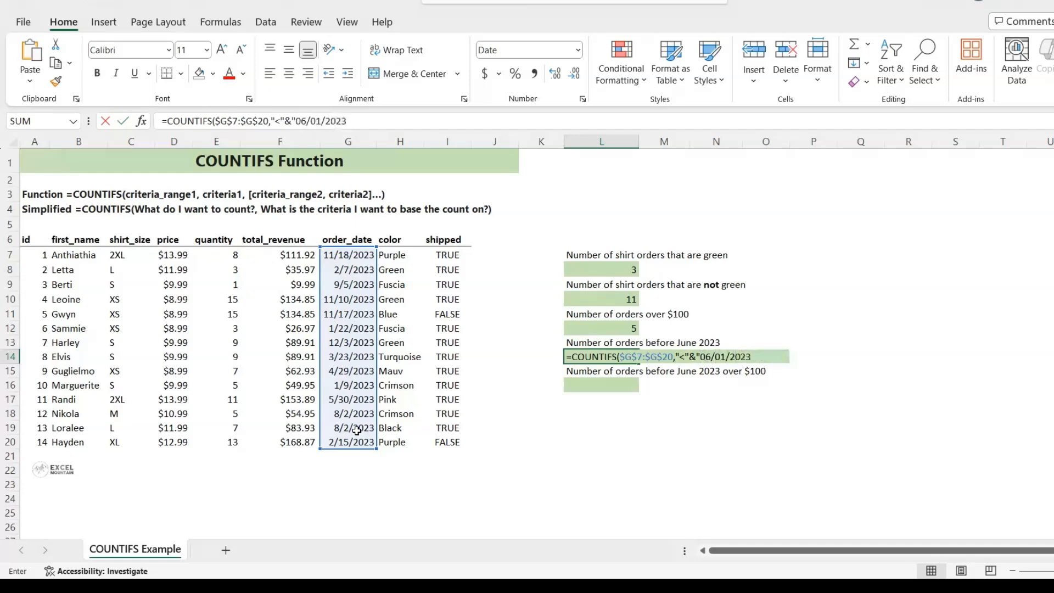
{"action": "type", "text": "\")"}
Complete the L14 formula with the criterion "<"&"06/01/2023" to count orders before June 2023.
{"action": "key", "text": "Return"}
{"action": "key", "text": "Up"}
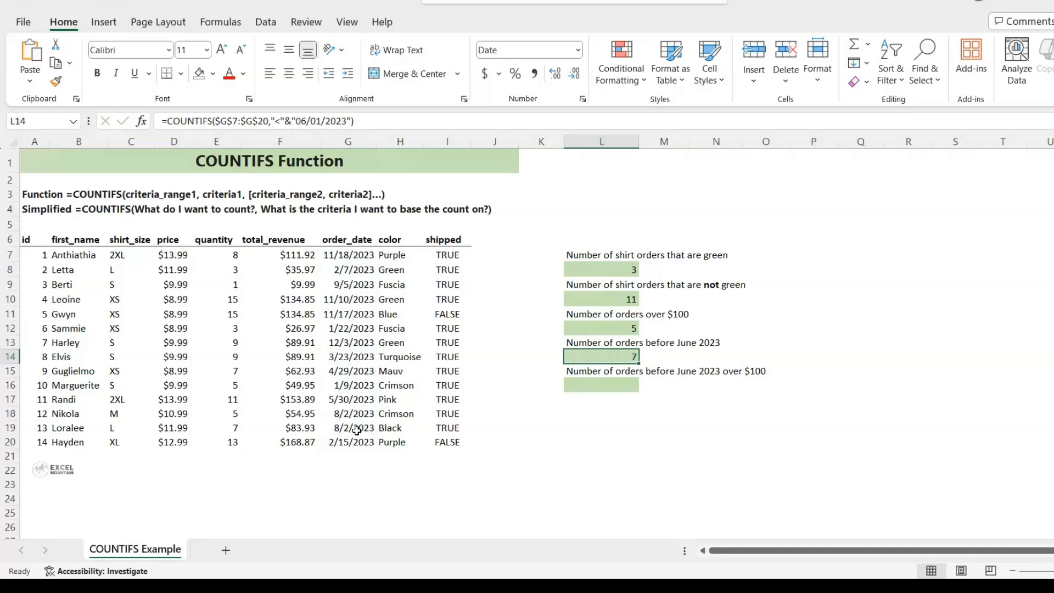
Start a COUNTIFS formula in L16 with the absolute order_date range $G$7:$G$20 as its first criteria range.
{"action": "key", "text": "Down"}
{"action": "key", "text": "Down"}
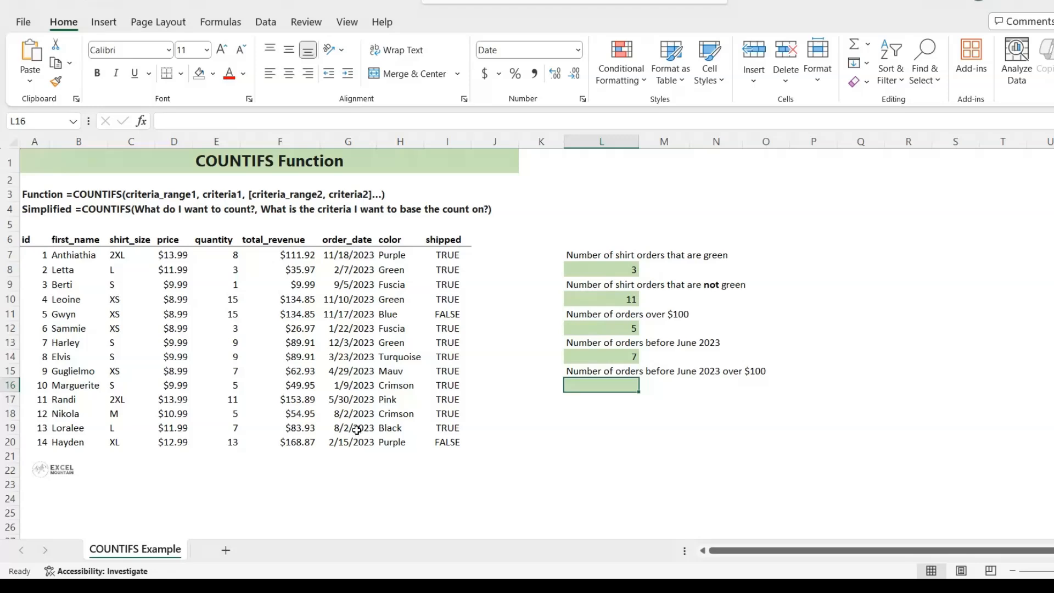
{"action": "type", "text": "=co"}
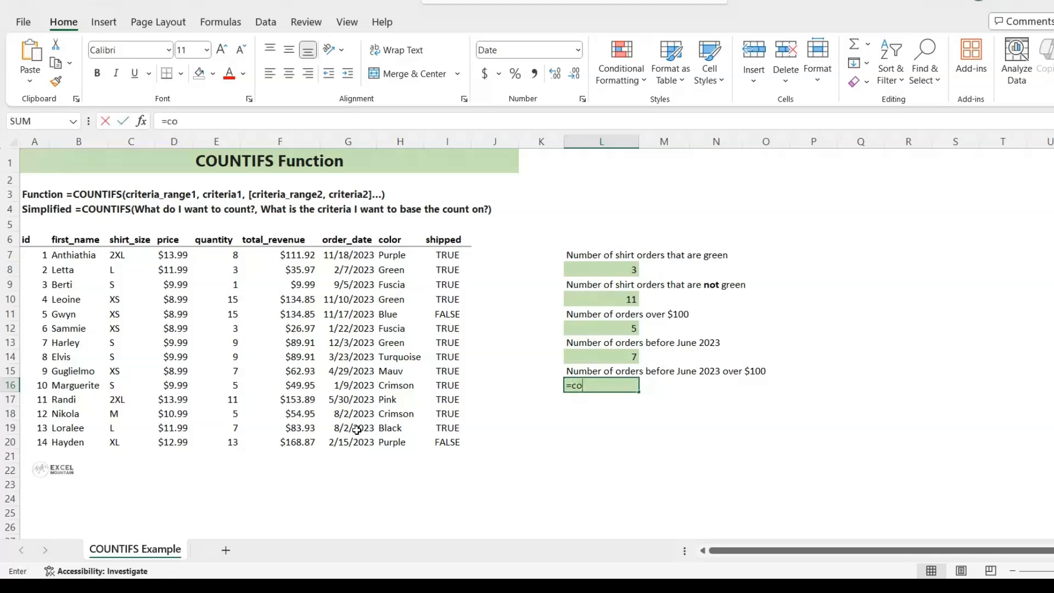
{"action": "type", "text": "untifs"}
{"action": "key", "text": "Tab"}
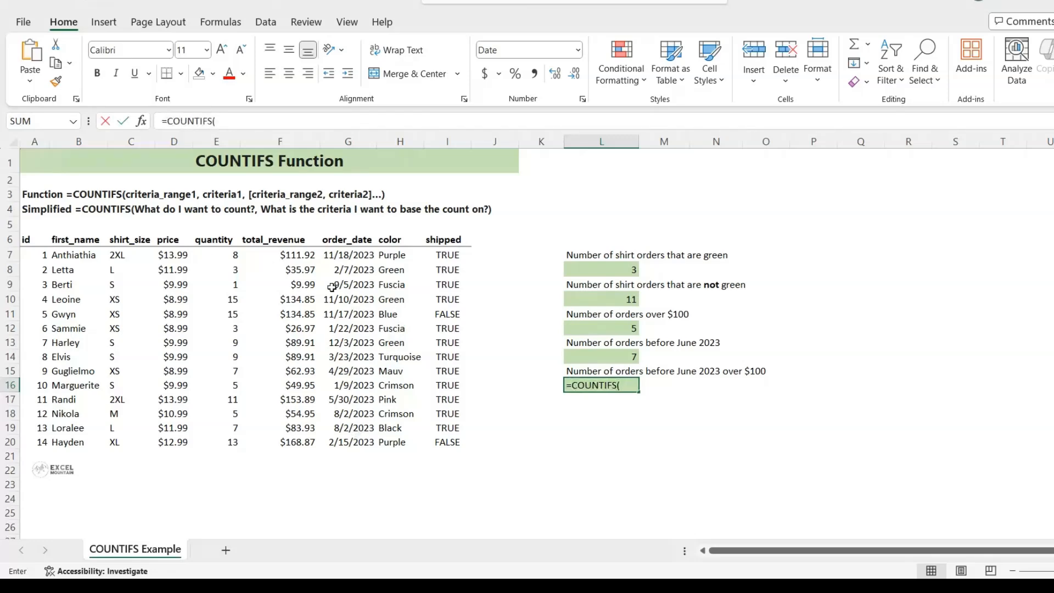
{"action": "left_click_drag", "start_coordinate": [345, 250], "coordinate": [361, 437]}
{"action": "key", "text": "F4"}
Add "<"&"06/01/2023" as the first criterion of the L16 formula.
{"action": "type", "text": ",\"<\""}
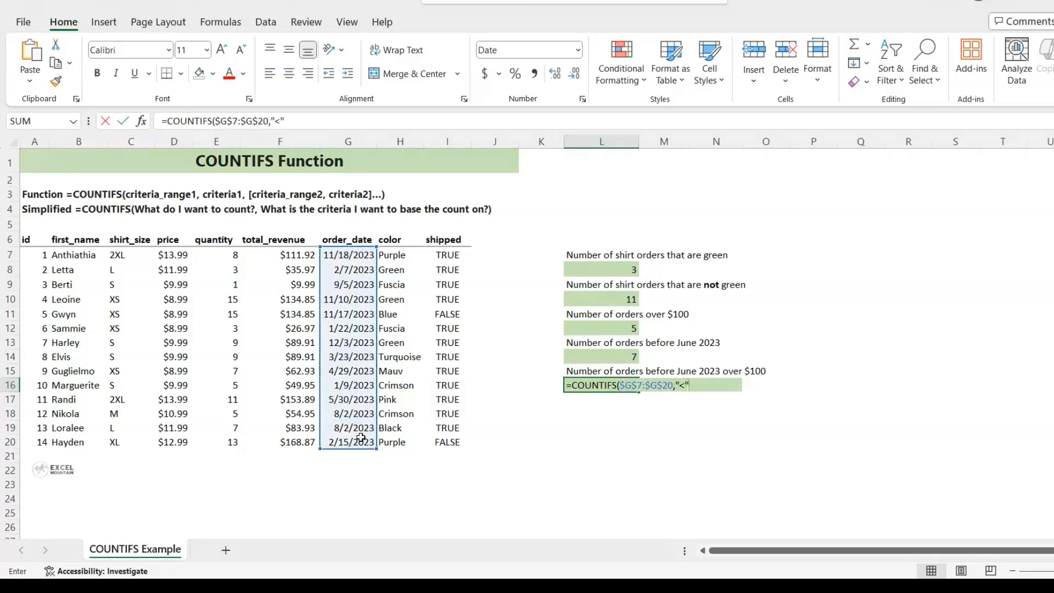
{"action": "type", "text": "&\"06/01/2023"}
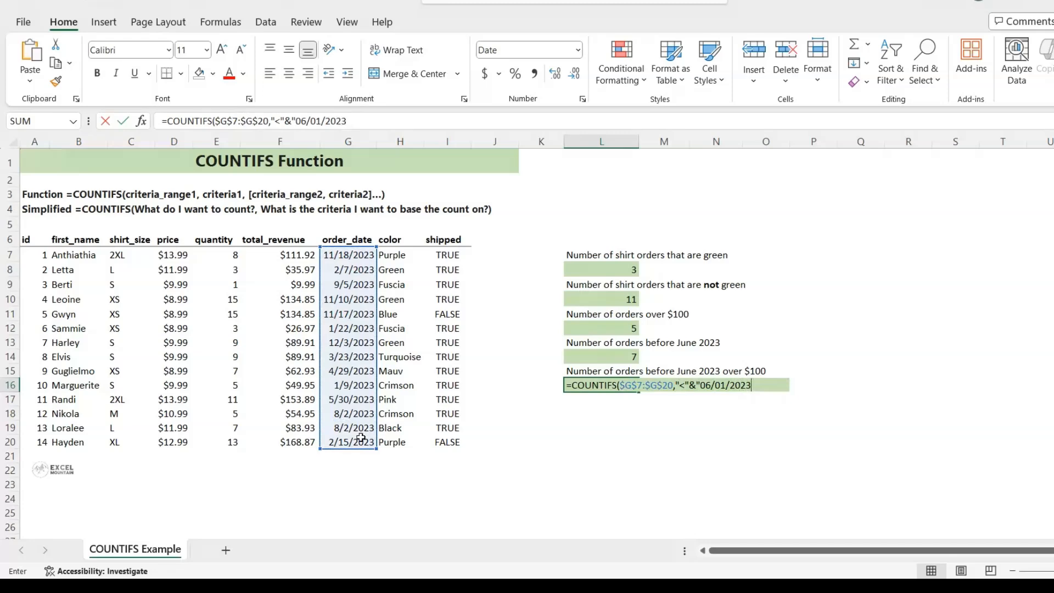
{"action": "type", "text": "\""}
{"action": "type", "text": ","}
Finish the L16 formula with the second criteria range $F$7:$F$20 and the criterion ">"&"100".
{"action": "left_click_drag", "start_coordinate": [290, 255], "coordinate": [303, 435]}
{"action": "key", "text": "F4"}
{"action": "type", "text": ","}
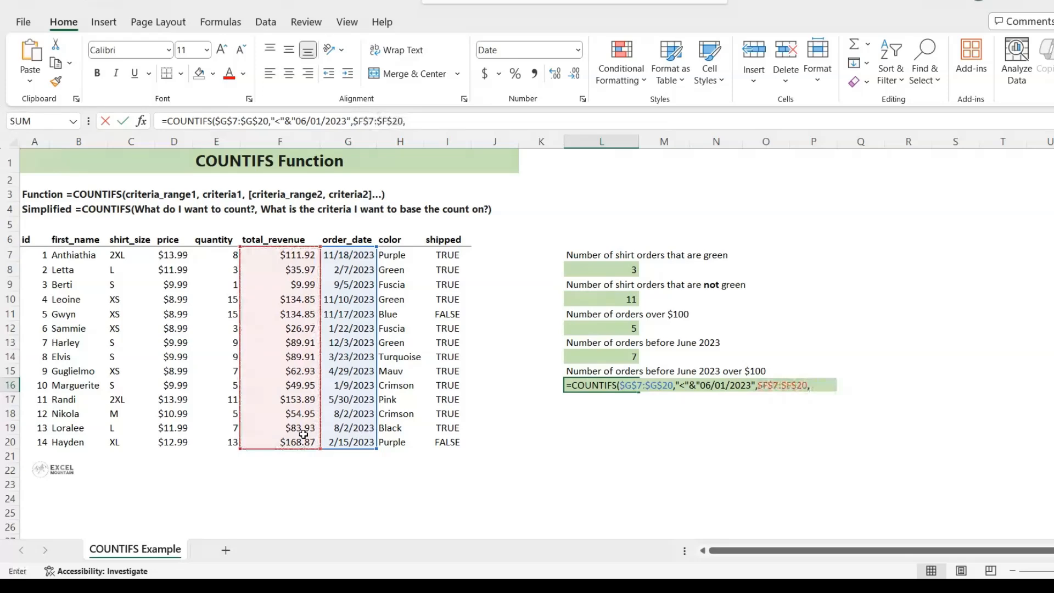
{"action": "type", "text": "\">\"&\"100\")"}
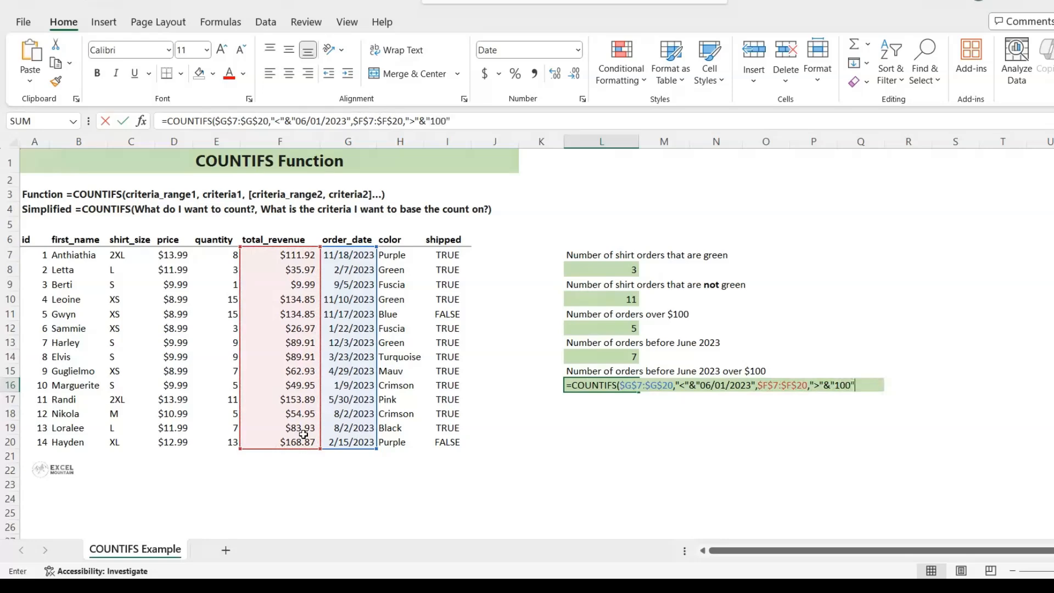
{"action": "key", "text": "Return"}
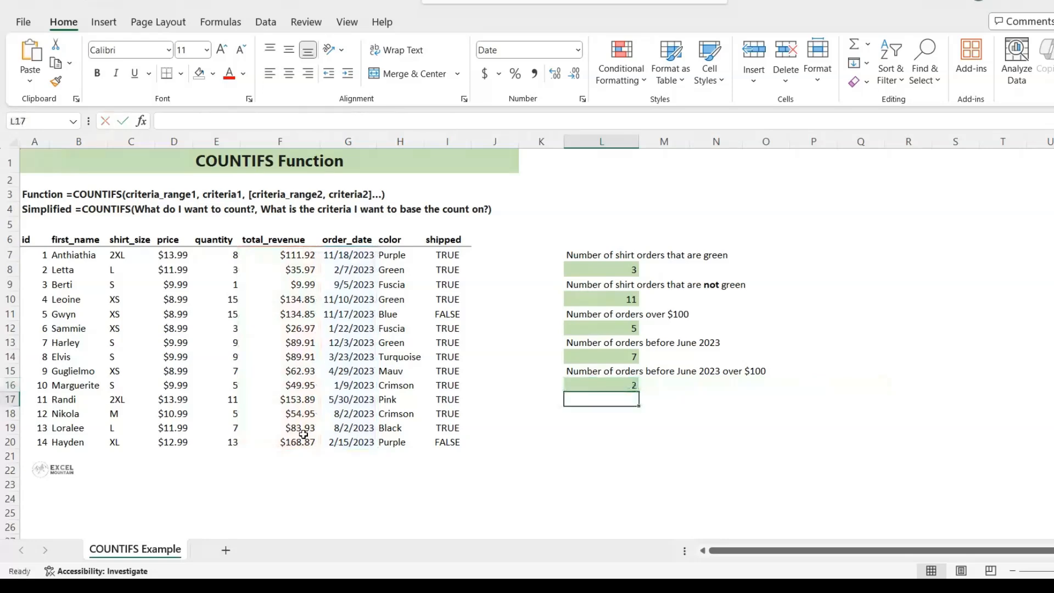
{"action": "key", "text": "Up"}
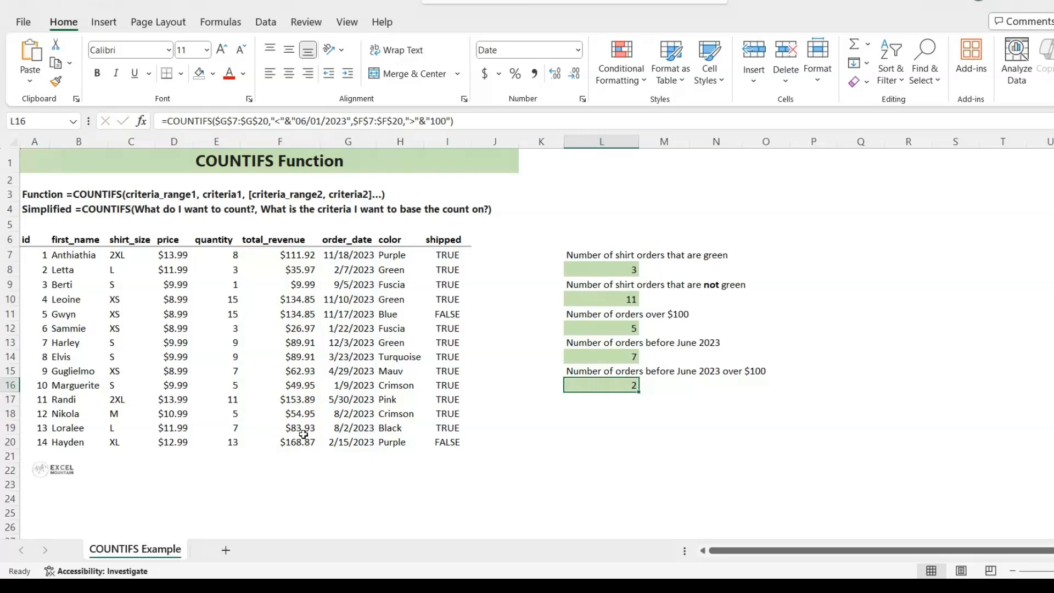